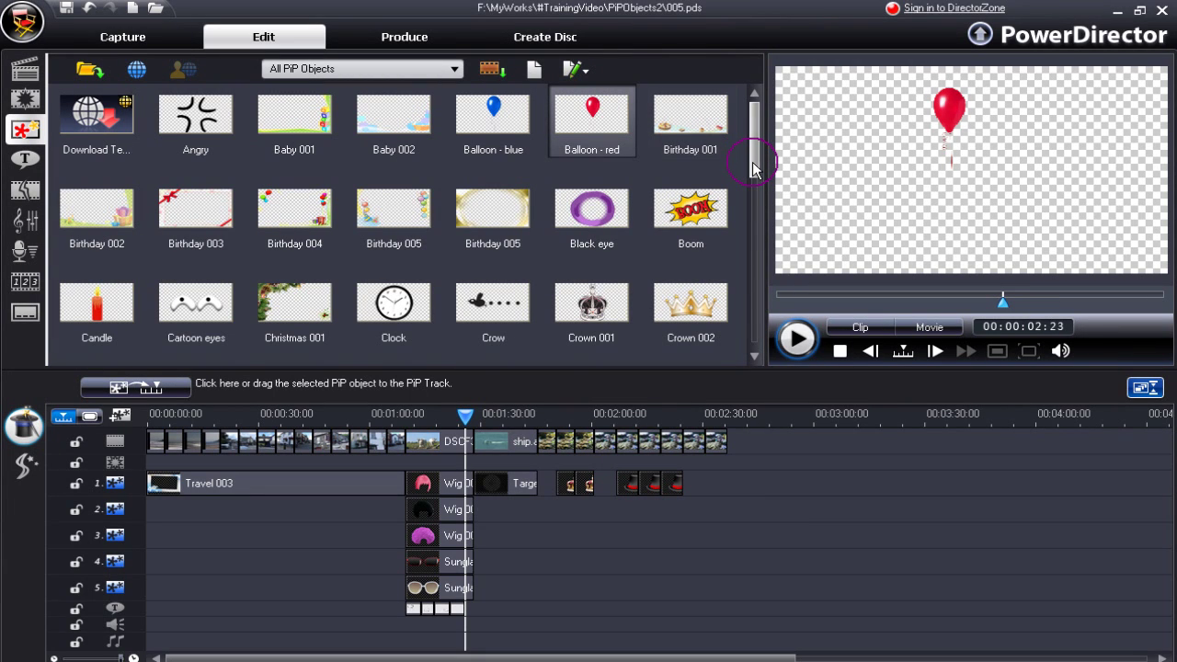
# Step: Scroll the PiP Objects library to show the cow scene with its wigs and sunglasses
pyautogui.moveTo(754, 147); pyautogui.dragTo(755, 341)
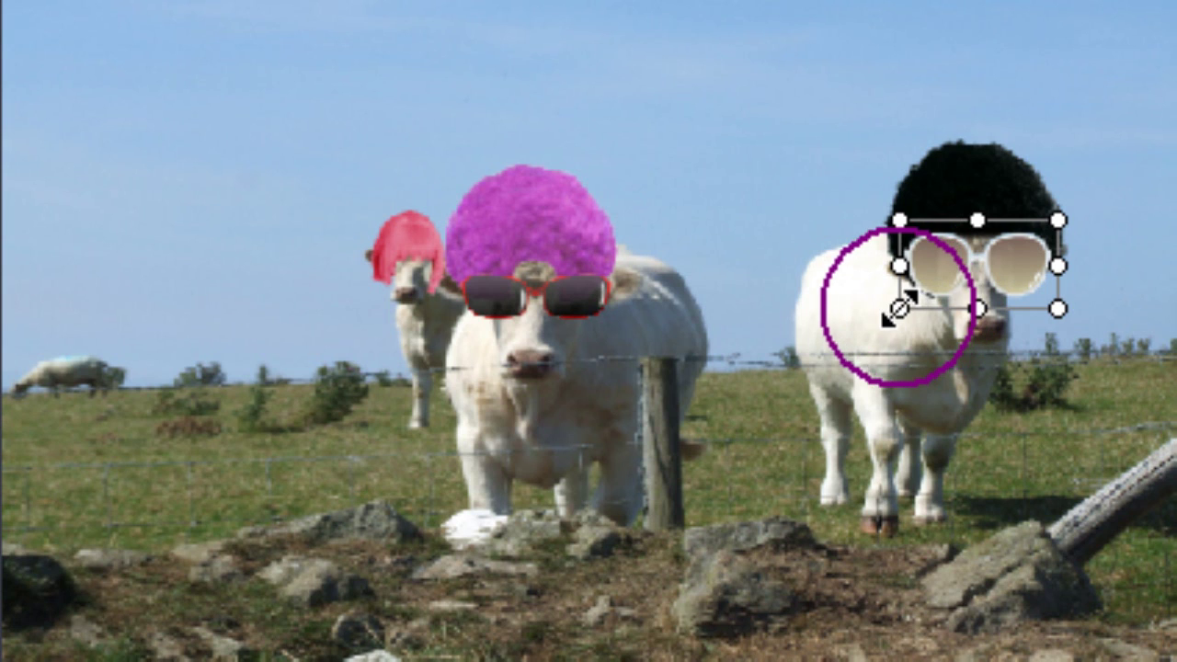
# Step: Enlarge the white sunglasses and nudge them into place over the right cow's eyes
pyautogui.moveTo(899, 309)
pyautogui.mouseDown()
pyautogui.moveTo(828, 372)
pyautogui.moveTo(837, 342)
pyautogui.moveTo(885, 318)
pyautogui.mouseUp()
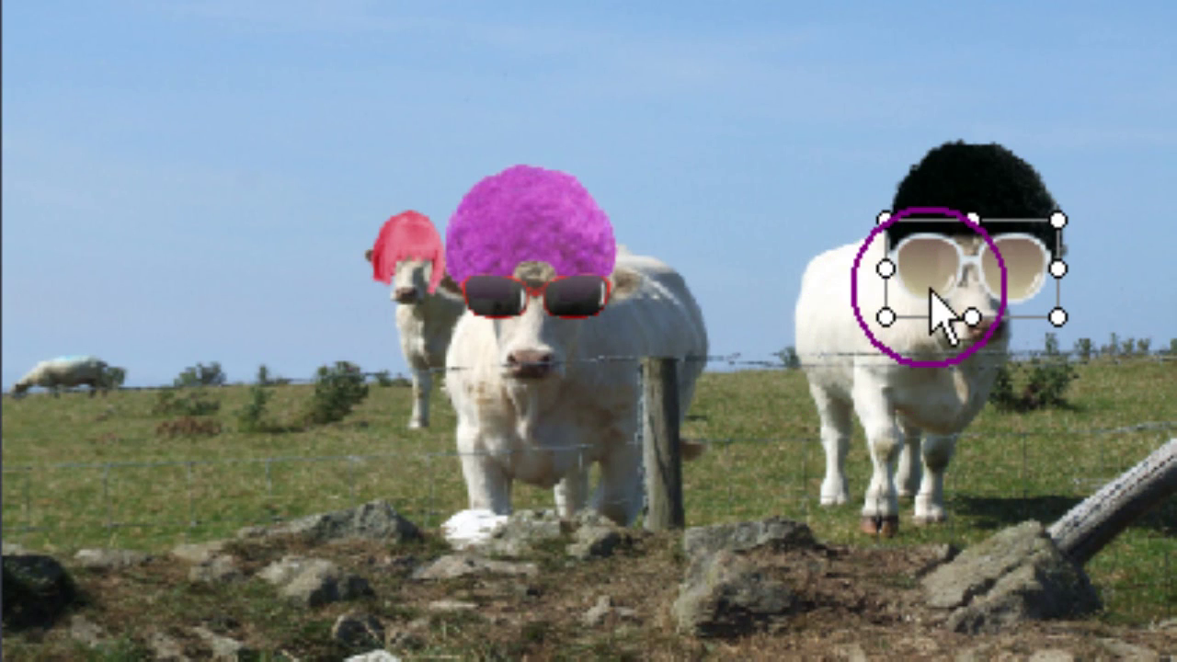
pyautogui.moveTo(940, 274); pyautogui.dragTo(965, 264)
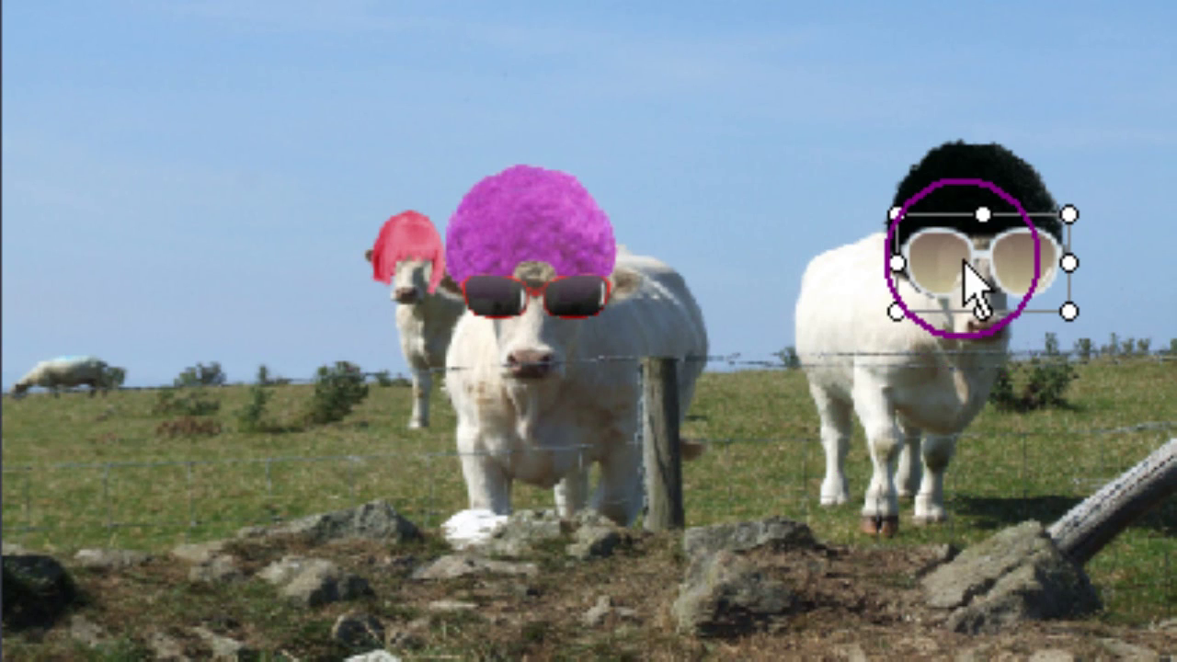
pyautogui.moveTo(962, 258); pyautogui.dragTo(954, 268)
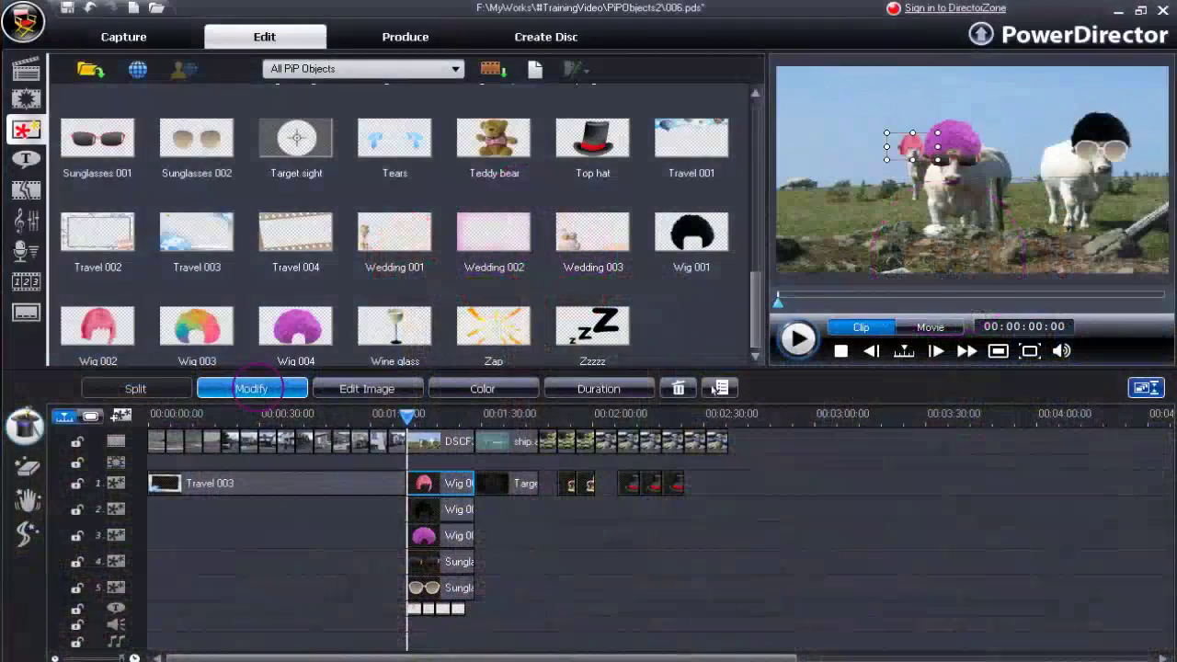
pyautogui.click(253, 389)
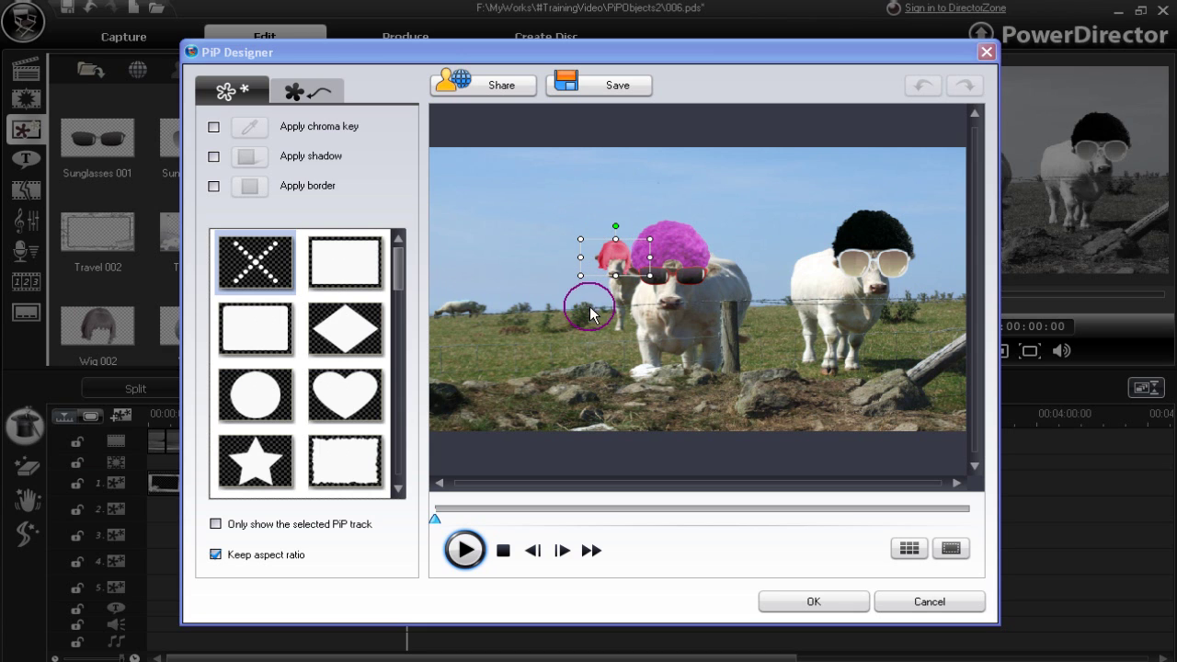
pyautogui.click(215, 525)
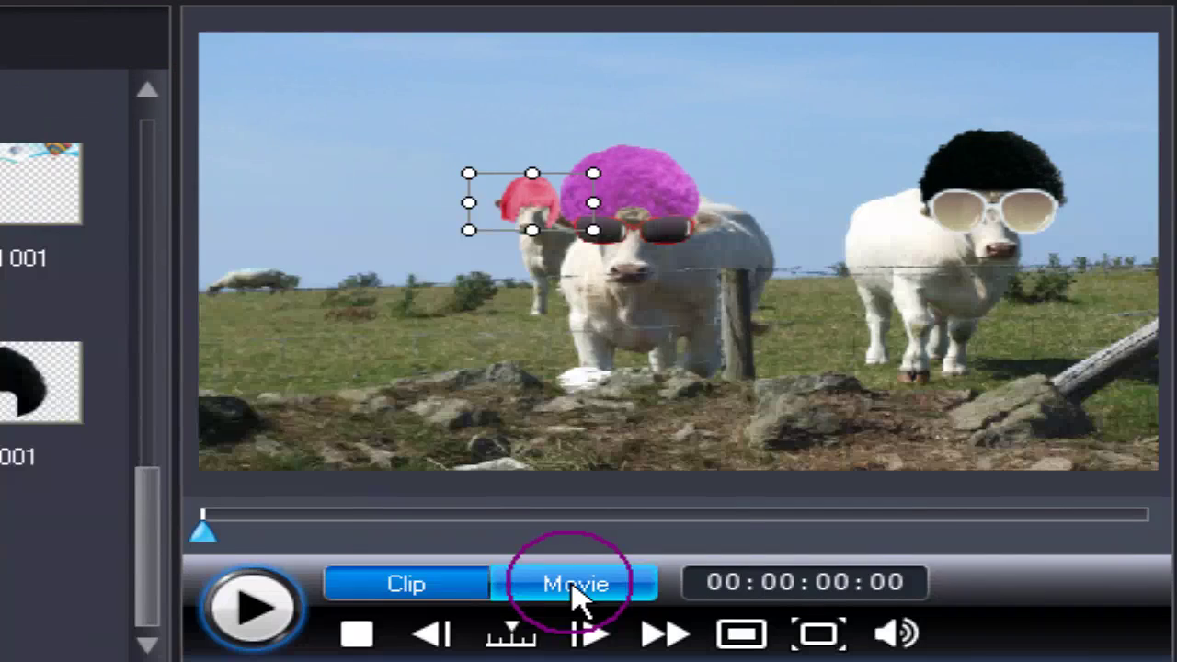
# Step: Switch the preview to Movie mode and play the project through to the reef footage
pyautogui.click(929, 333)
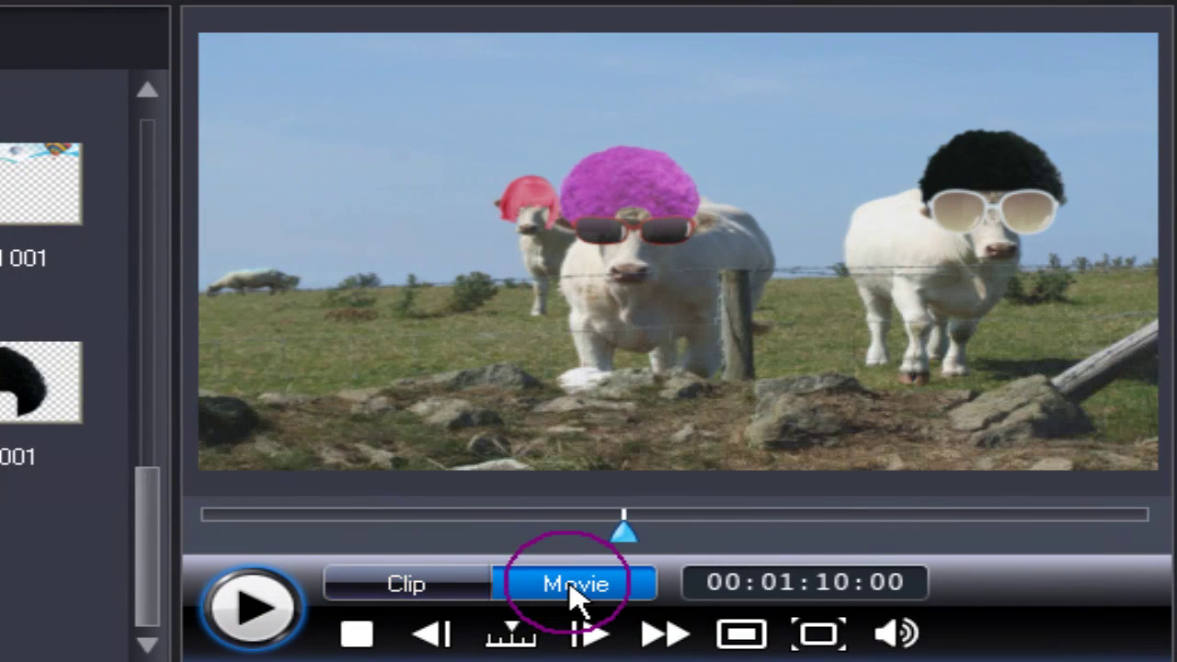
pyautogui.click(248, 627)
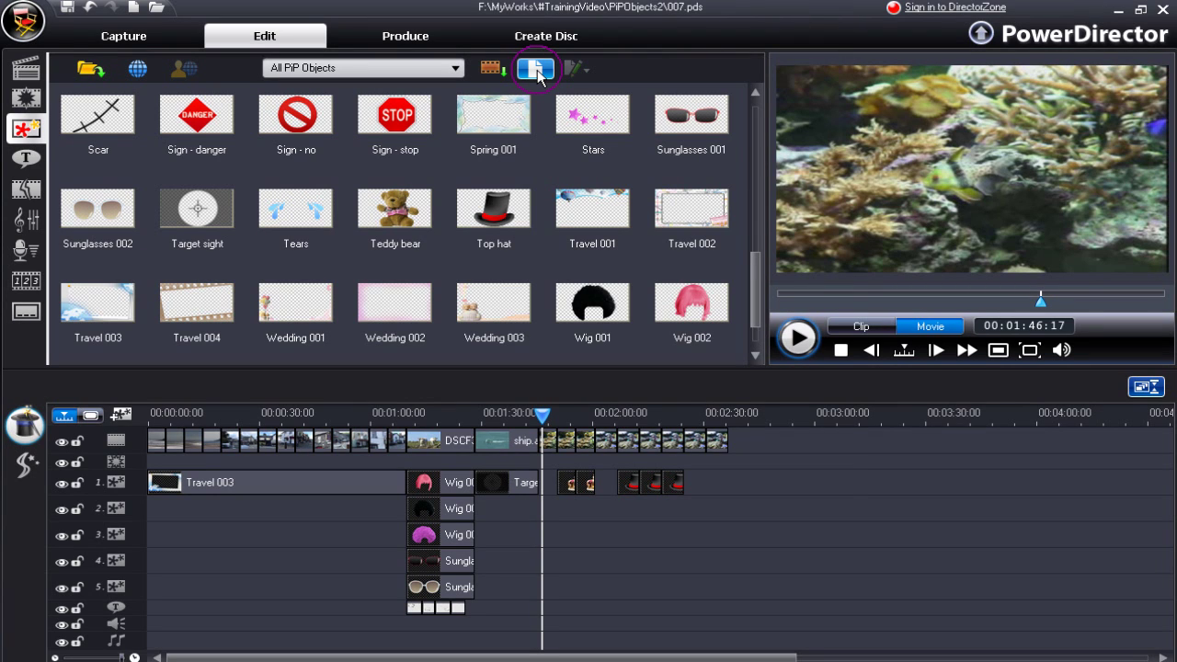
# Step: Create a new PiP object from weathergirl.jpg and move her to the left of the frame
pyautogui.click(536, 69)
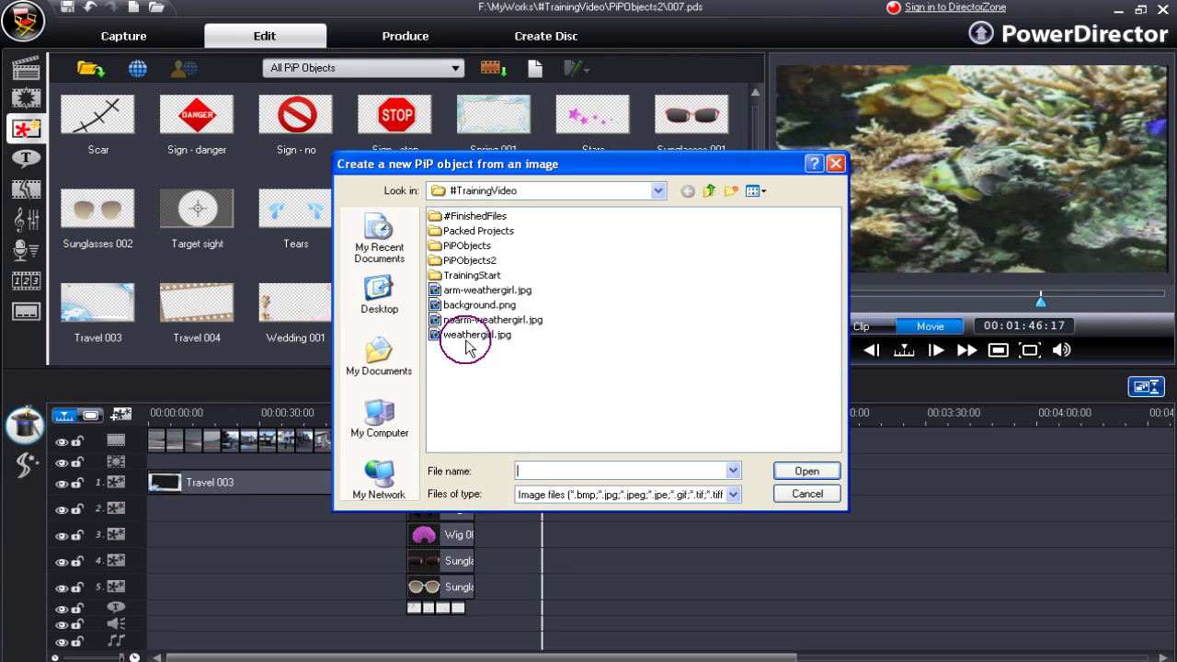
pyautogui.click(466, 335)
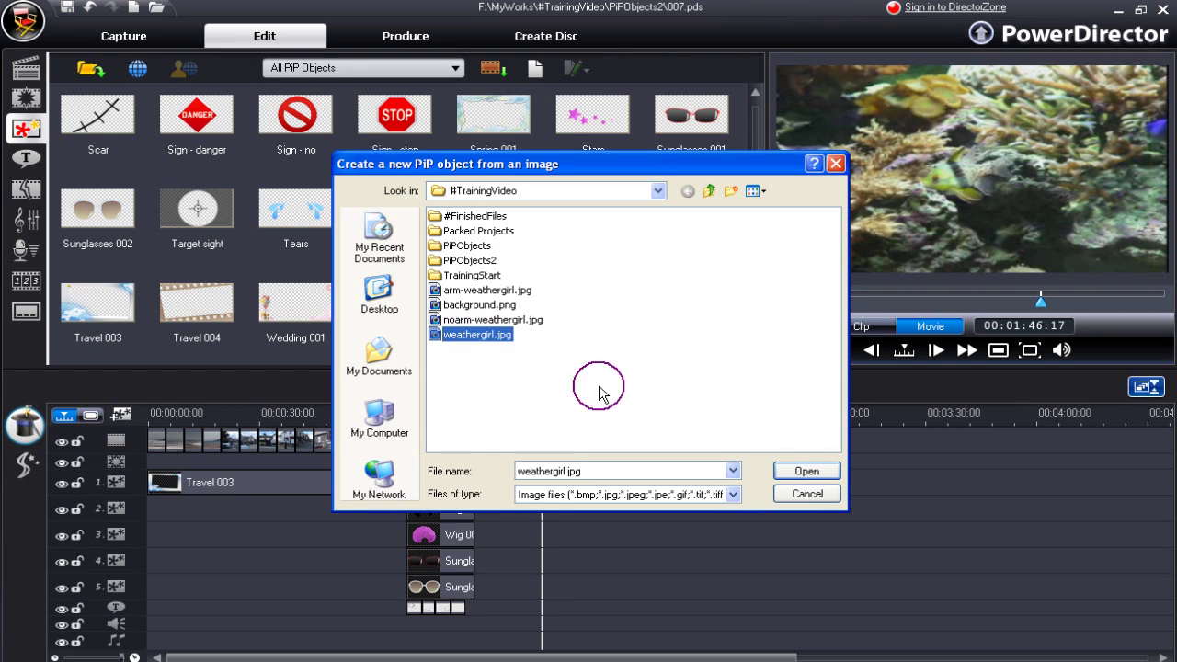
pyautogui.click(809, 472)
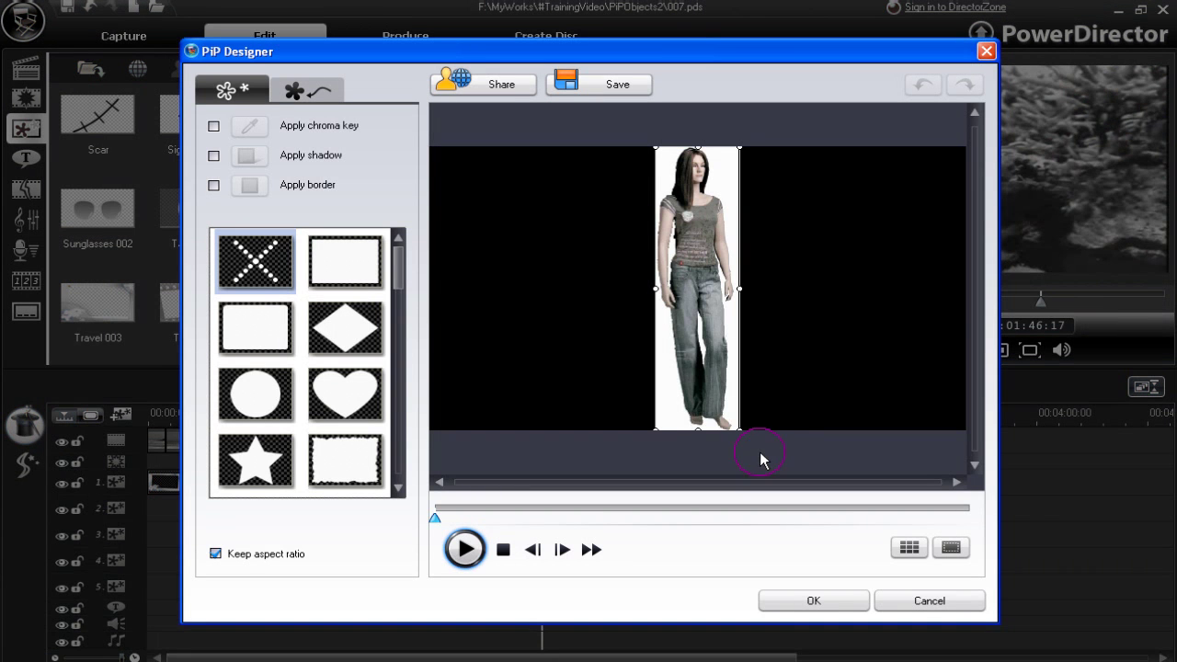
pyautogui.moveTo(697, 296); pyautogui.dragTo(565, 317)
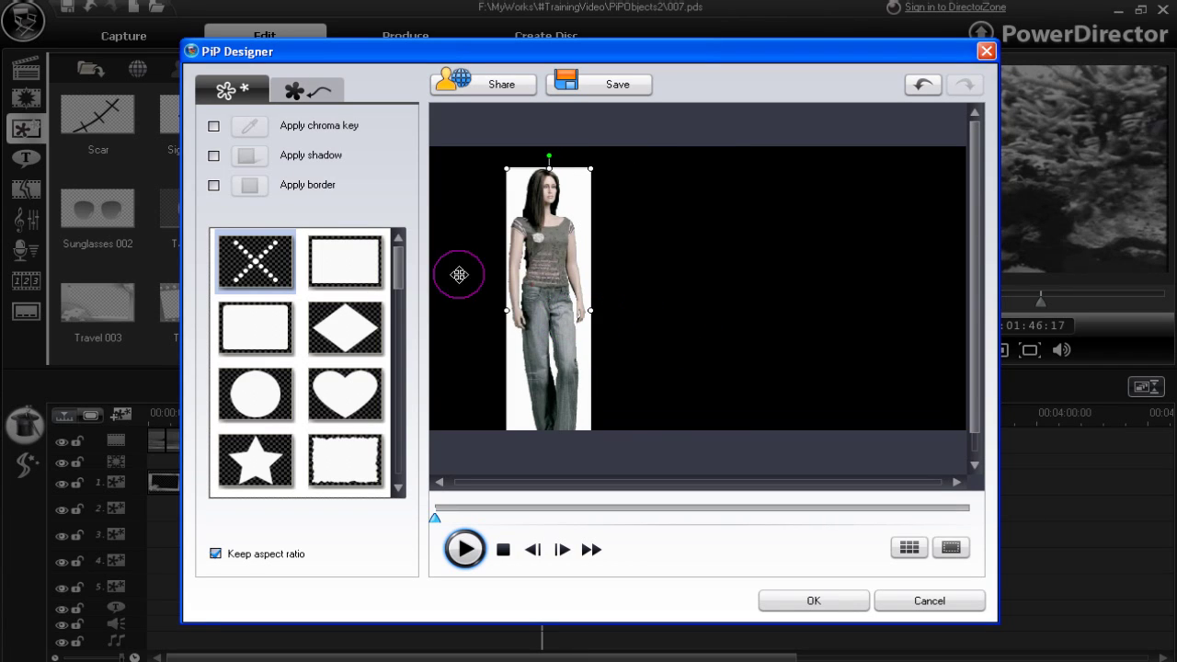
# Step: Chroma-key out the weathergirl's white background at intensity 3
pyautogui.click(214, 126)
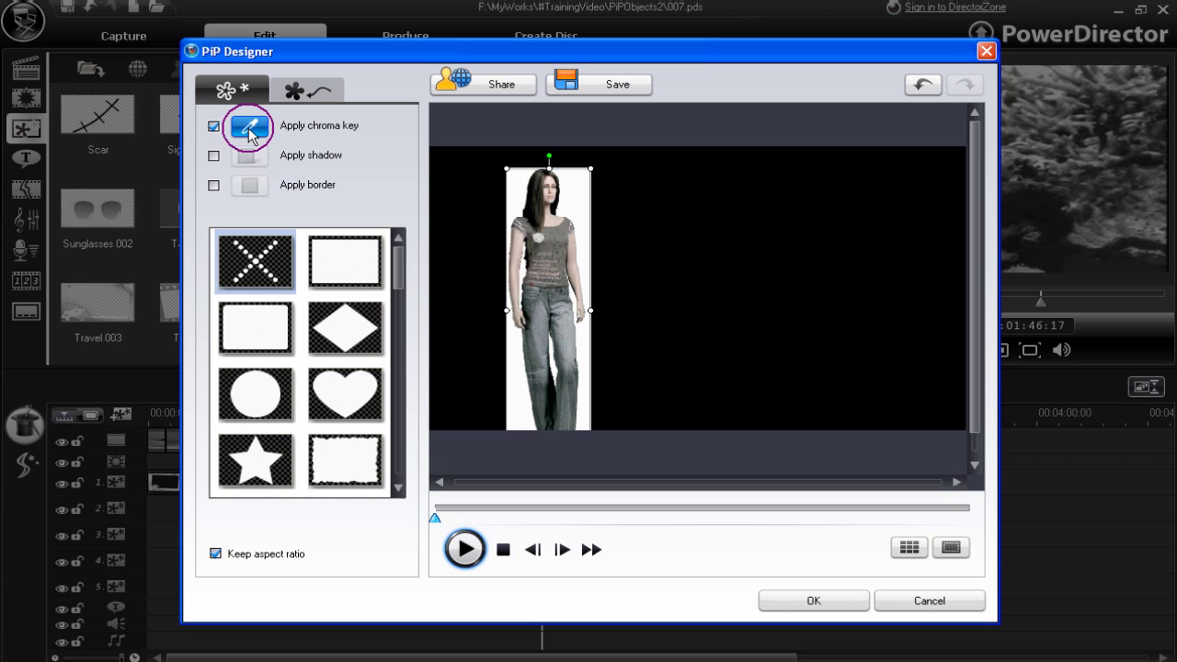
pyautogui.click(249, 128)
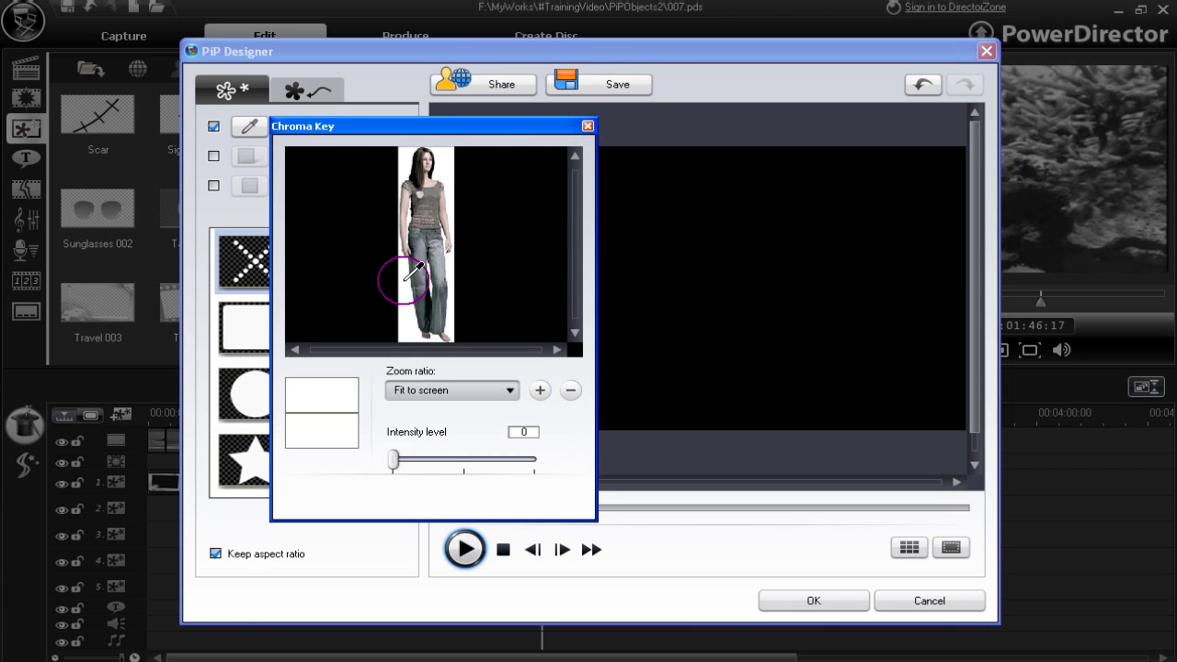
pyautogui.moveTo(392, 463); pyautogui.dragTo(395, 463)
pyautogui.moveTo(489, 125); pyautogui.dragTo(296, 121)
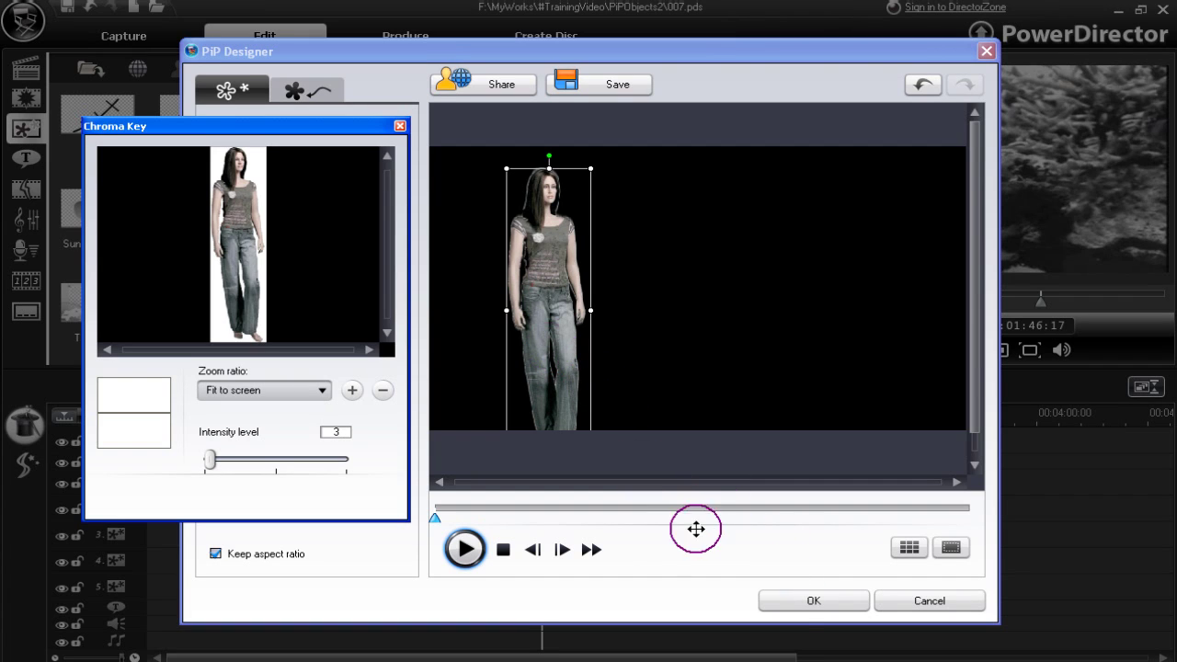
pyautogui.click(796, 607)
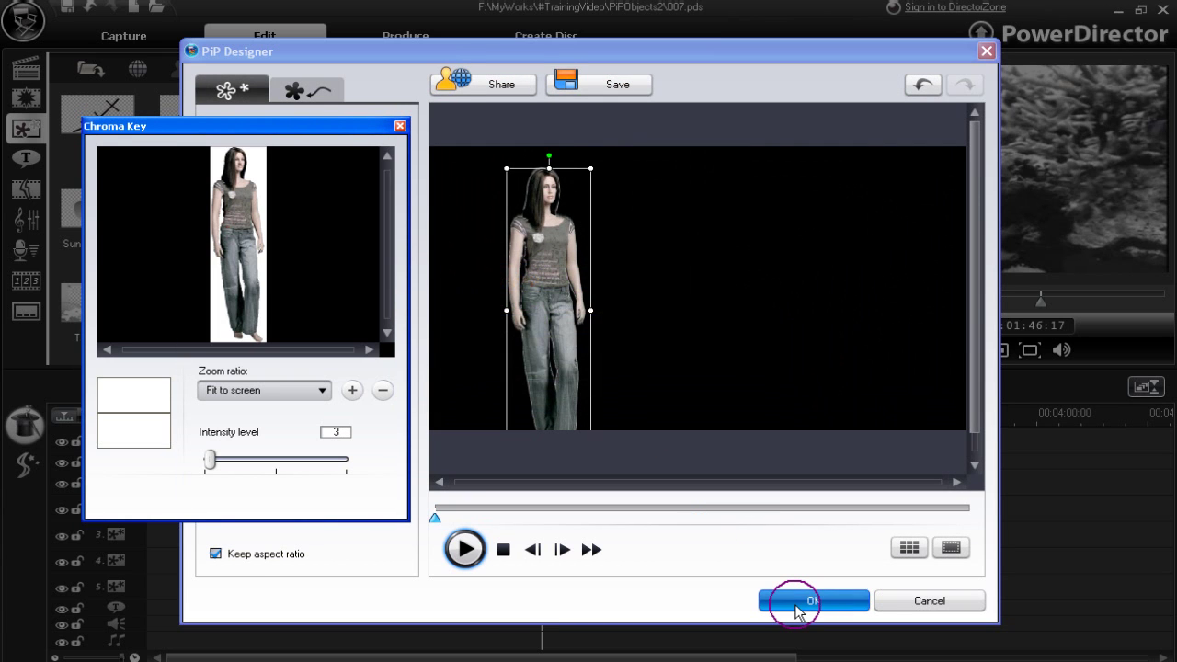
# Step: Confirm saving the keyed weathergirl design as a custom PiP template
pyautogui.click(797, 609)
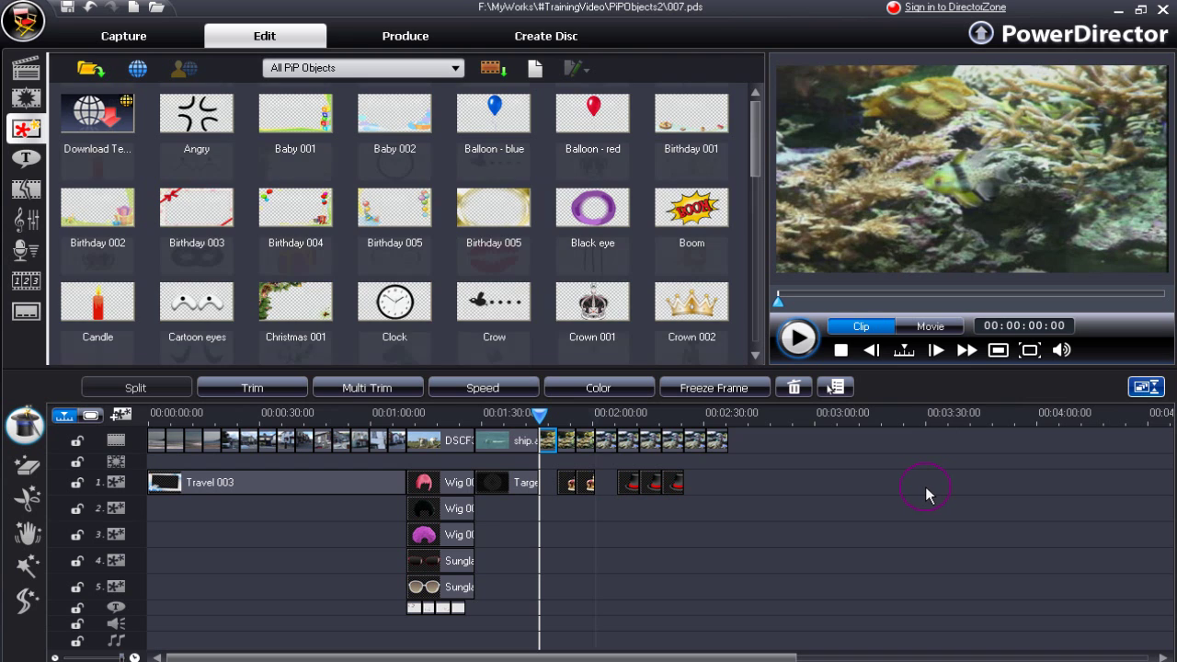
# Step: Play the aquarium clip and shrink the top hat overlay up near the top of the frame
pyautogui.click(631, 455)
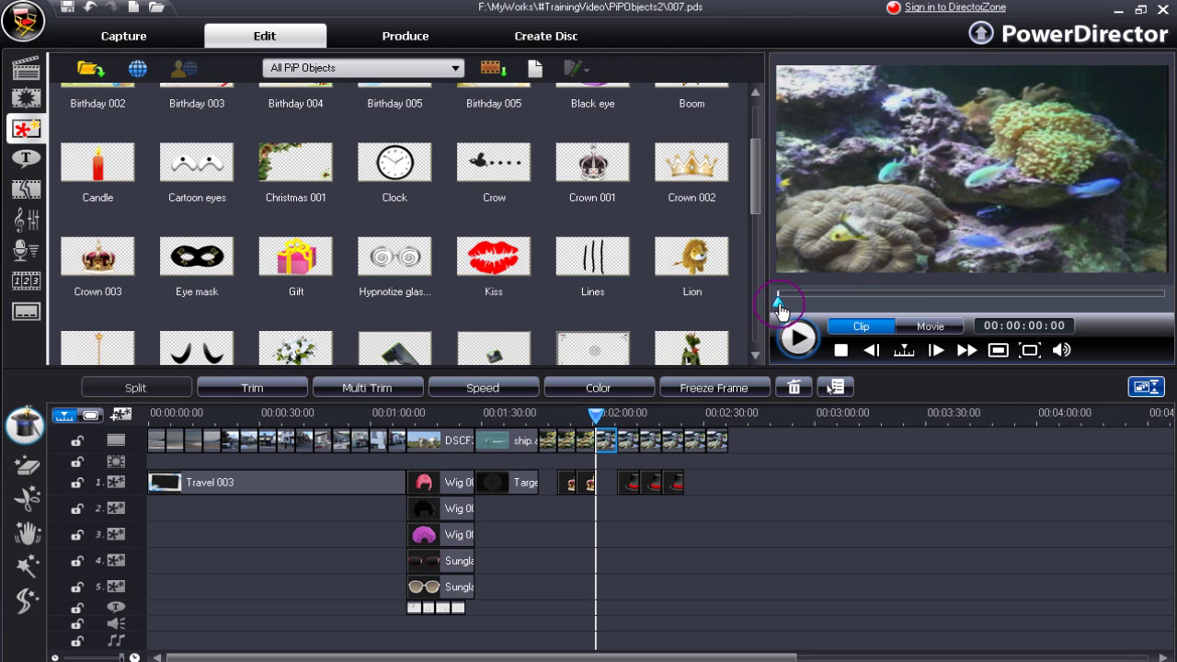
pyautogui.click(797, 337)
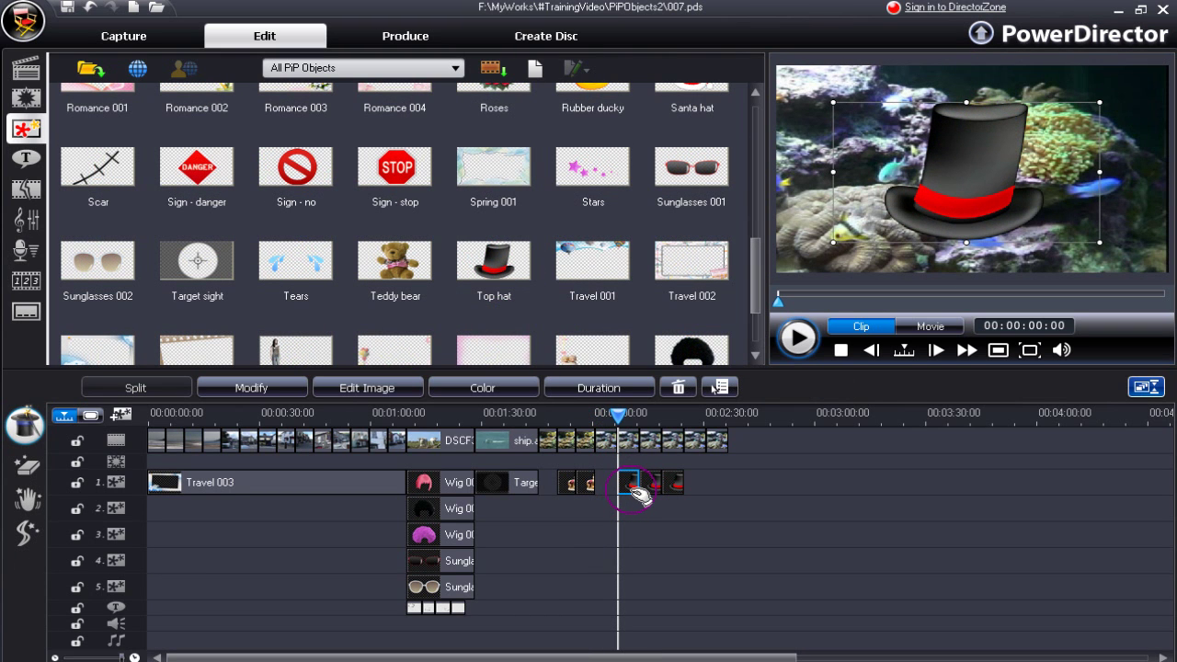
pyautogui.click(839, 246)
pyautogui.moveTo(834, 244); pyautogui.dragTo(990, 147)
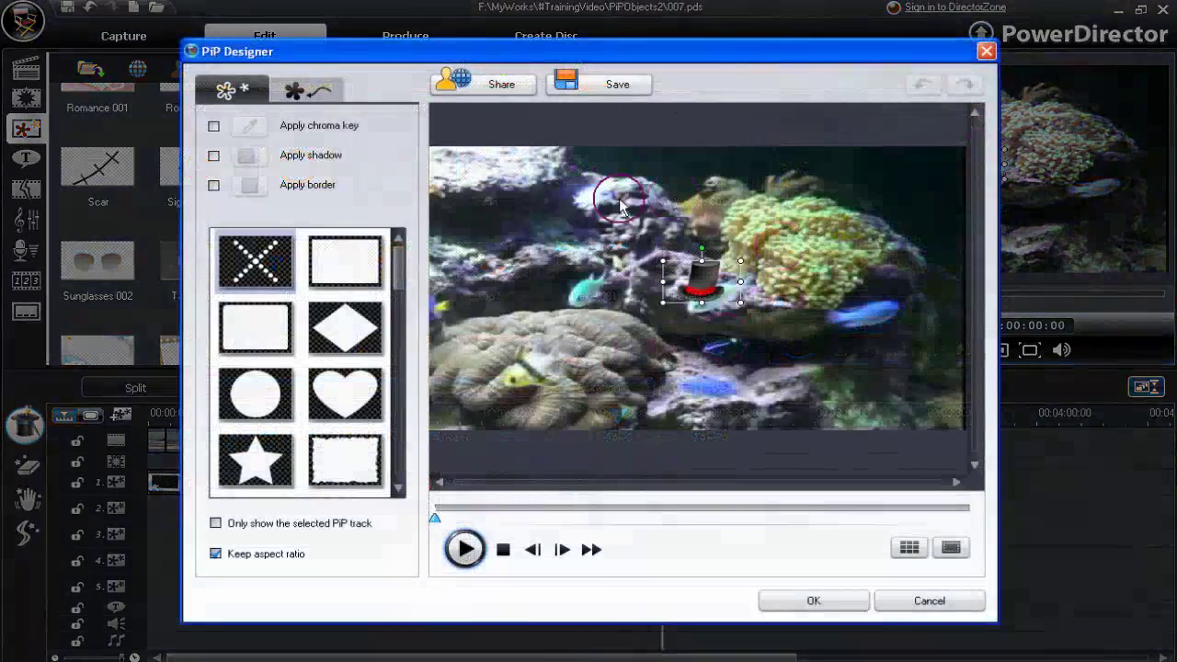
# Step: Apply the curved motion path template to the hat, then shrink and reshape the path
pyautogui.click(313, 92)
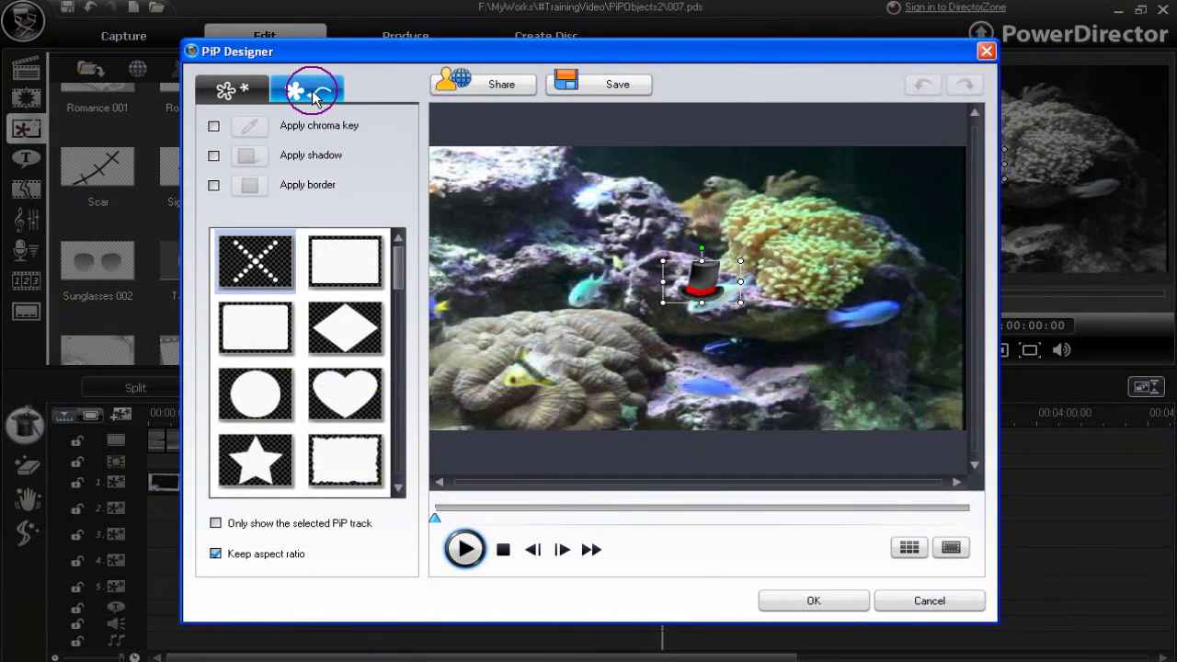
pyautogui.click(343, 204)
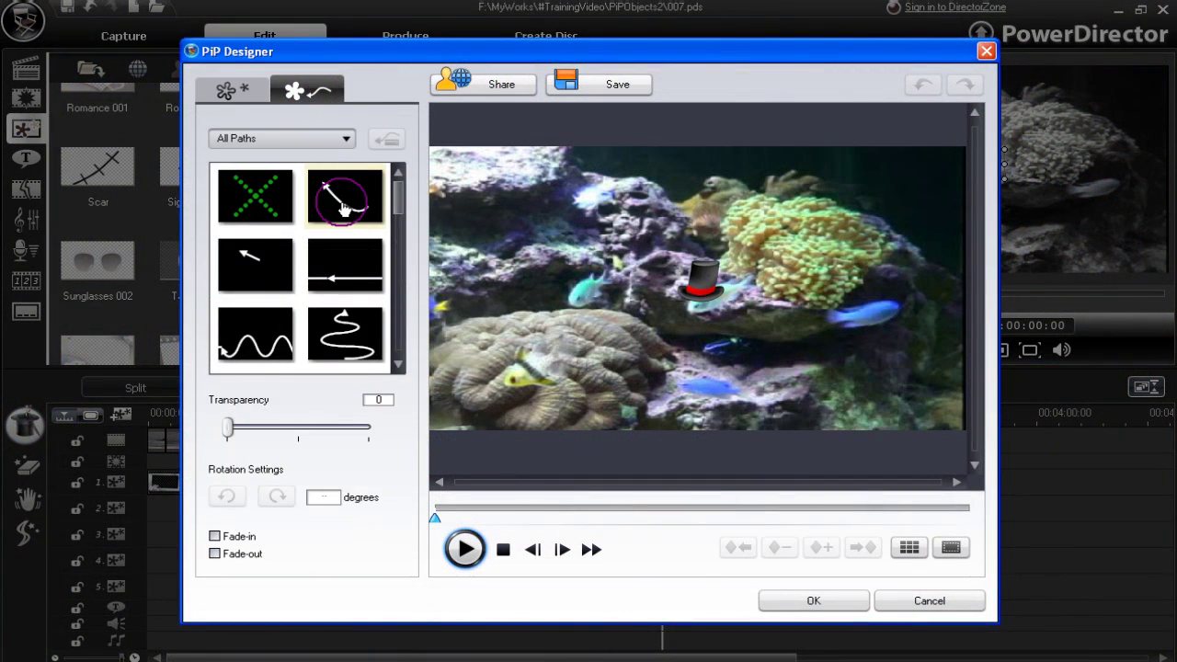
pyautogui.click(610, 407)
pyautogui.moveTo(839, 384); pyautogui.dragTo(727, 331)
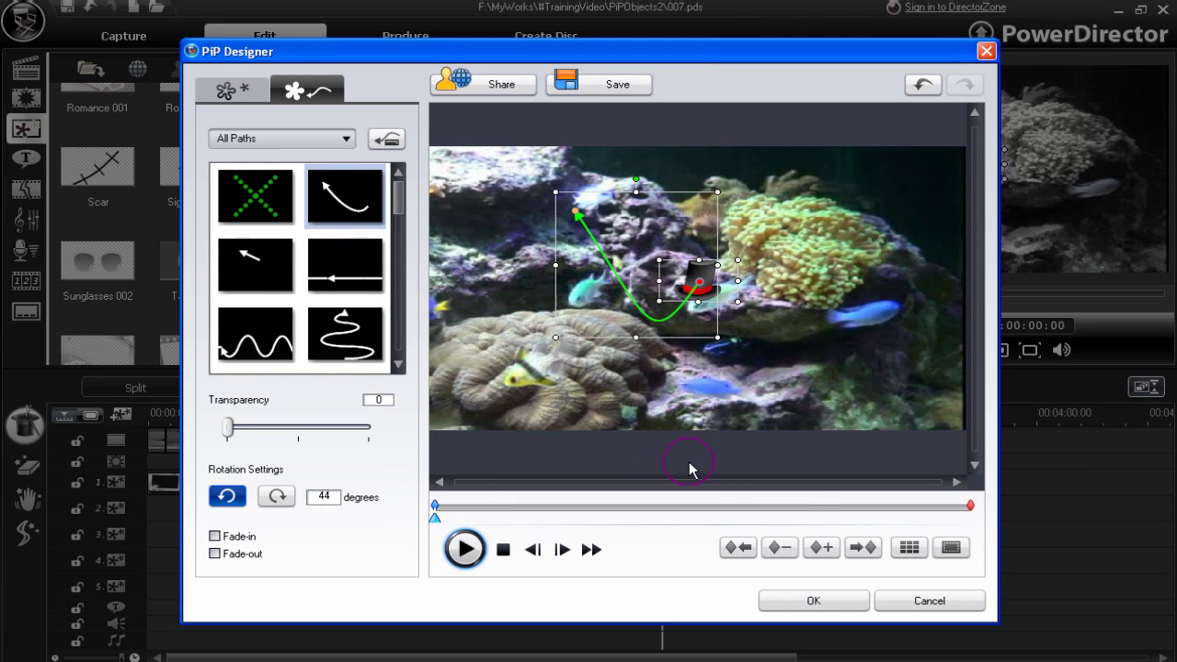
pyautogui.moveTo(638, 309); pyautogui.dragTo(685, 162)
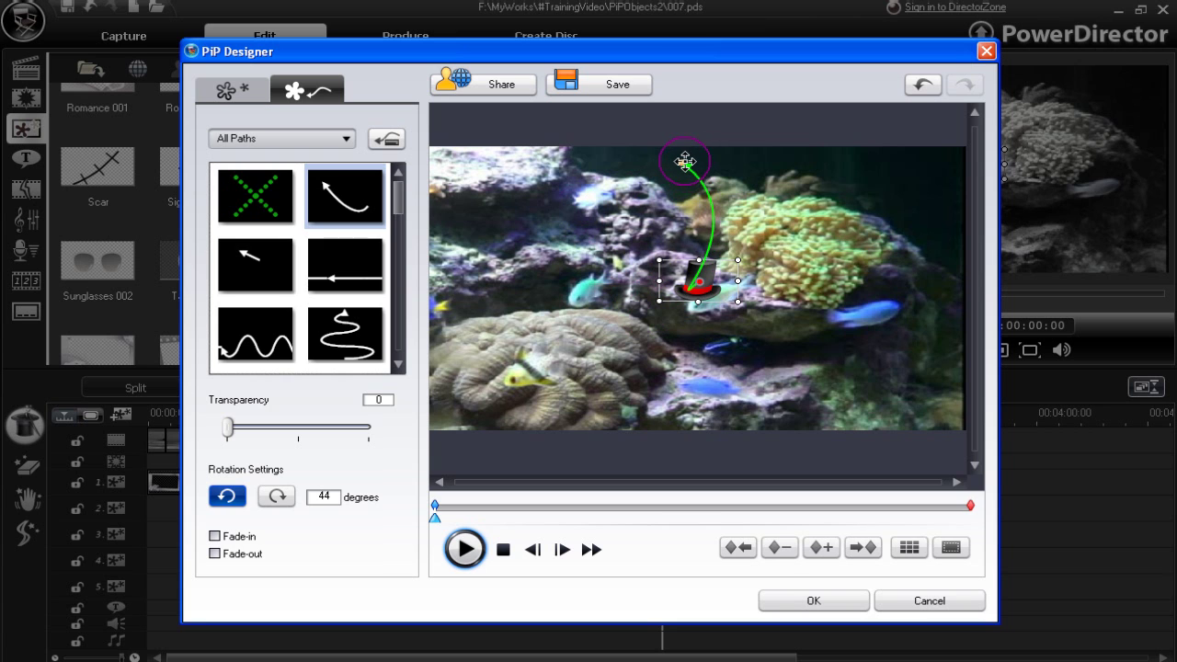
# Step: Add four keyframes along the motion, tilting the hat 44 degrees onto the teal fish
pyautogui.moveTo(438, 518); pyautogui.dragTo(542, 527)
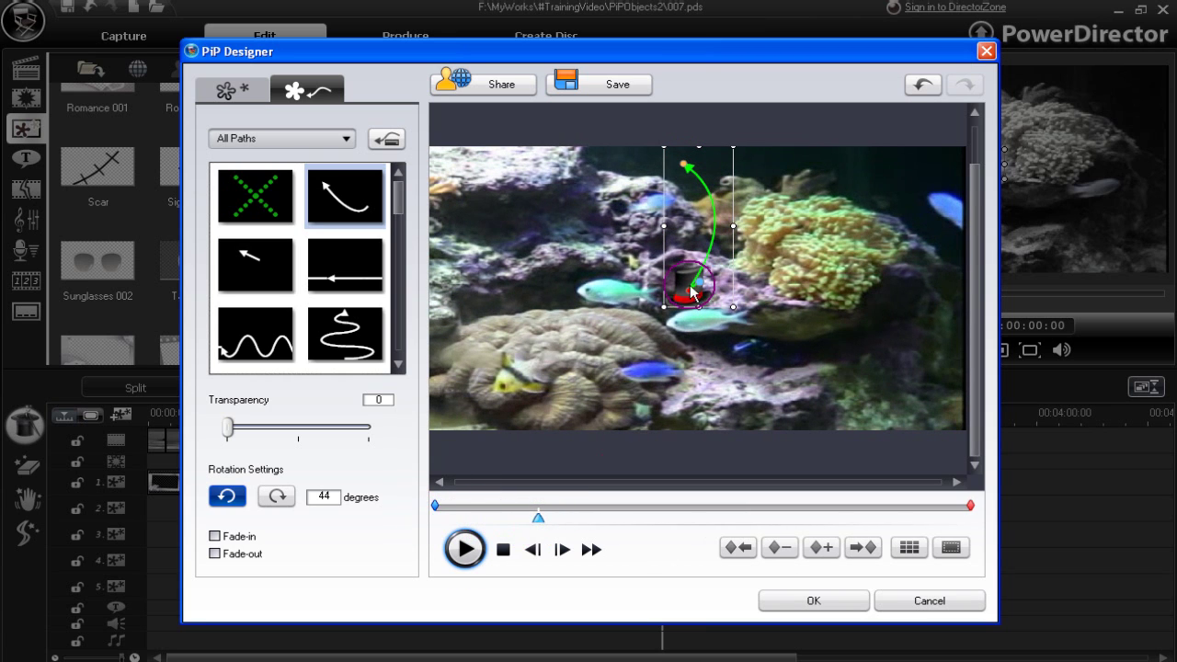
pyautogui.click(822, 549)
pyautogui.click(691, 290)
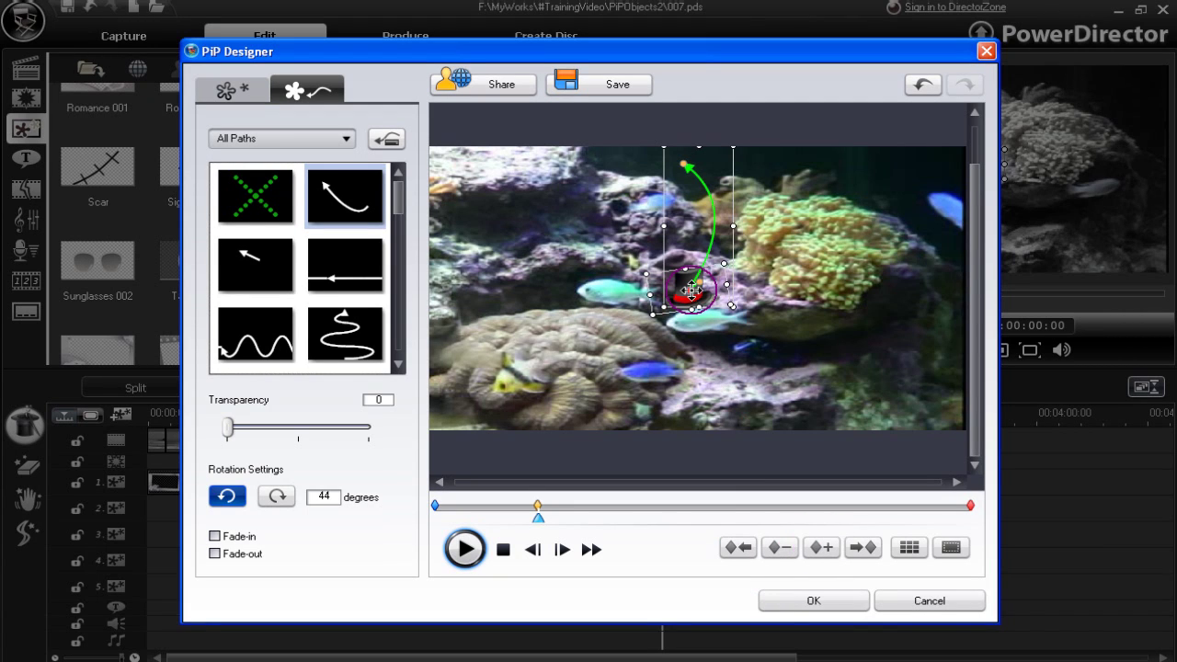
pyautogui.moveTo(538, 518); pyautogui.dragTo(674, 533)
pyautogui.click(822, 549)
pyautogui.click(690, 291)
pyautogui.click(822, 549)
pyautogui.click(706, 317)
pyautogui.click(822, 549)
pyautogui.click(702, 306)
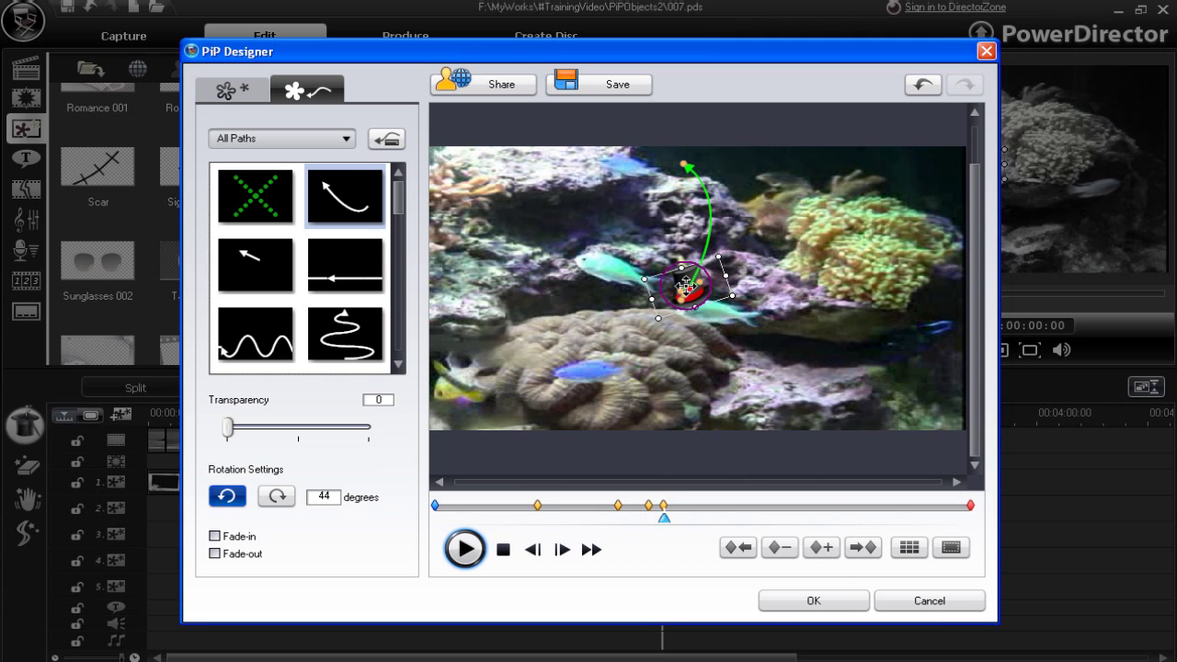
# Step: Add two more keyframes further along the hat's motion
pyautogui.moveTo(662, 518); pyautogui.dragTo(724, 526)
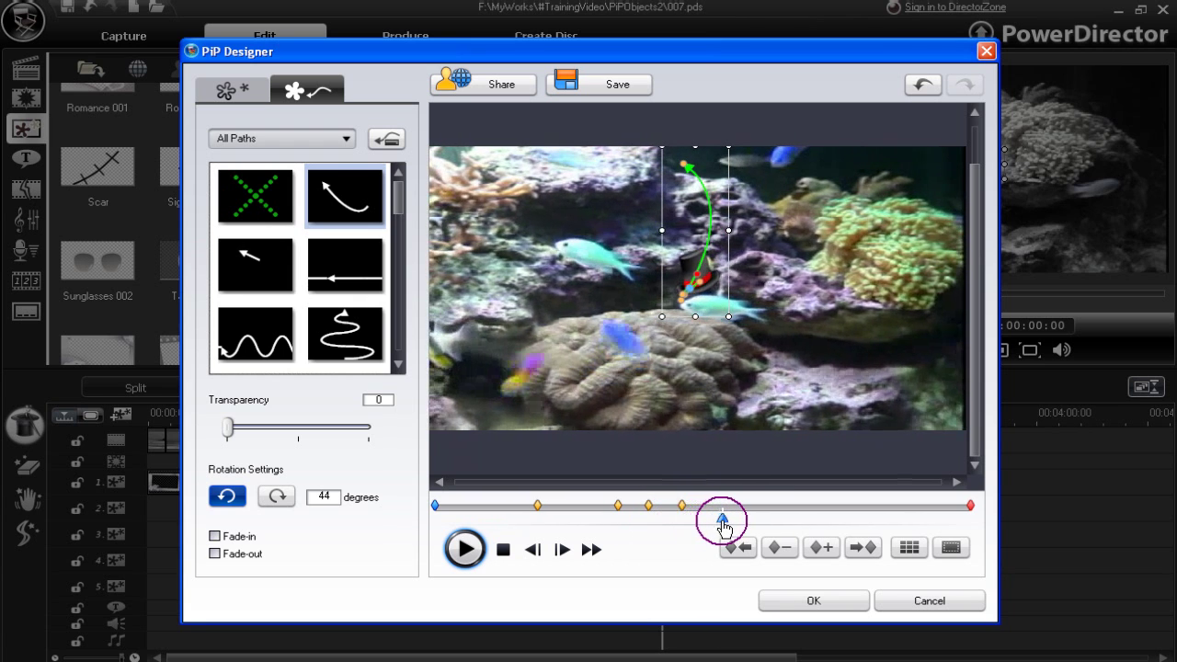
pyautogui.click(819, 548)
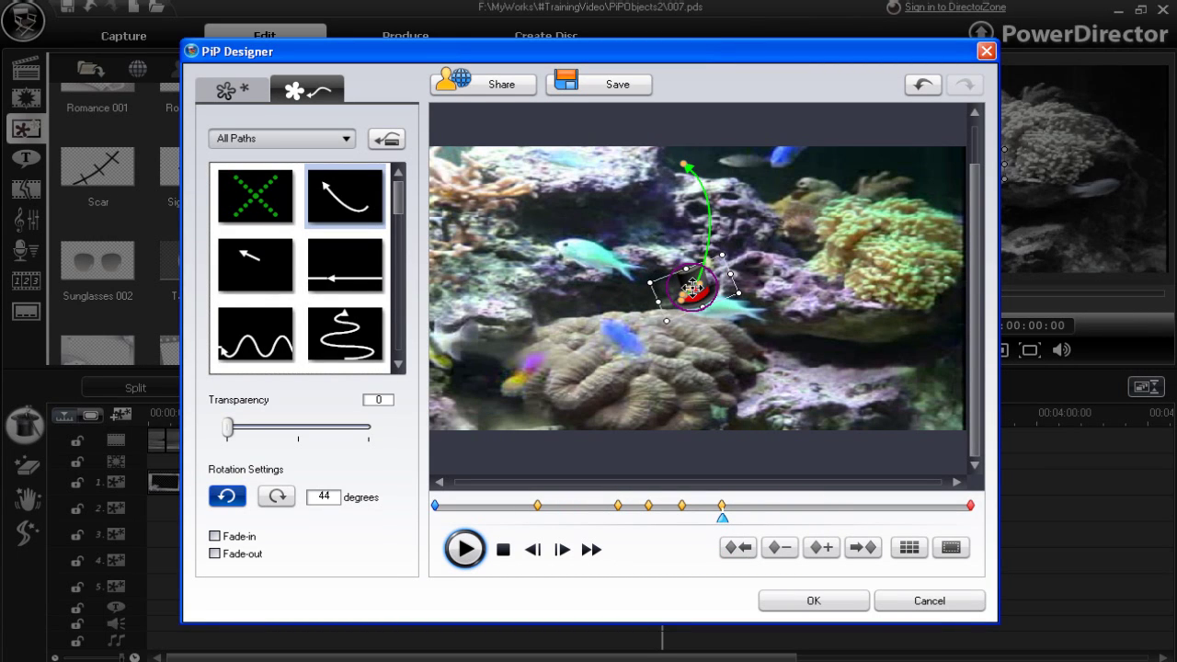
pyautogui.moveTo(726, 518)
pyautogui.mouseDown()
pyautogui.moveTo(754, 526)
pyautogui.moveTo(888, 496)
pyautogui.moveTo(727, 515)
pyautogui.moveTo(738, 507)
pyautogui.mouseUp()
pyautogui.click(821, 547)
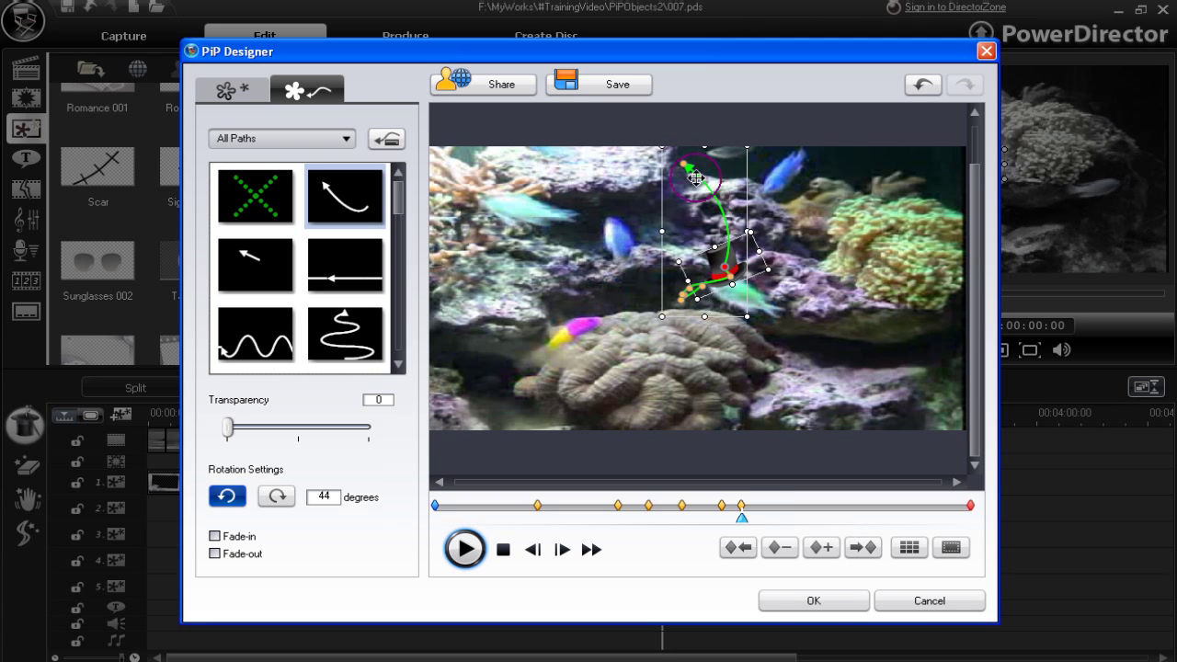
pyautogui.moveTo(744, 515)
pyautogui.mouseDown()
pyautogui.moveTo(715, 516)
pyautogui.moveTo(763, 522)
pyautogui.moveTo(731, 526)
pyautogui.mouseUp()
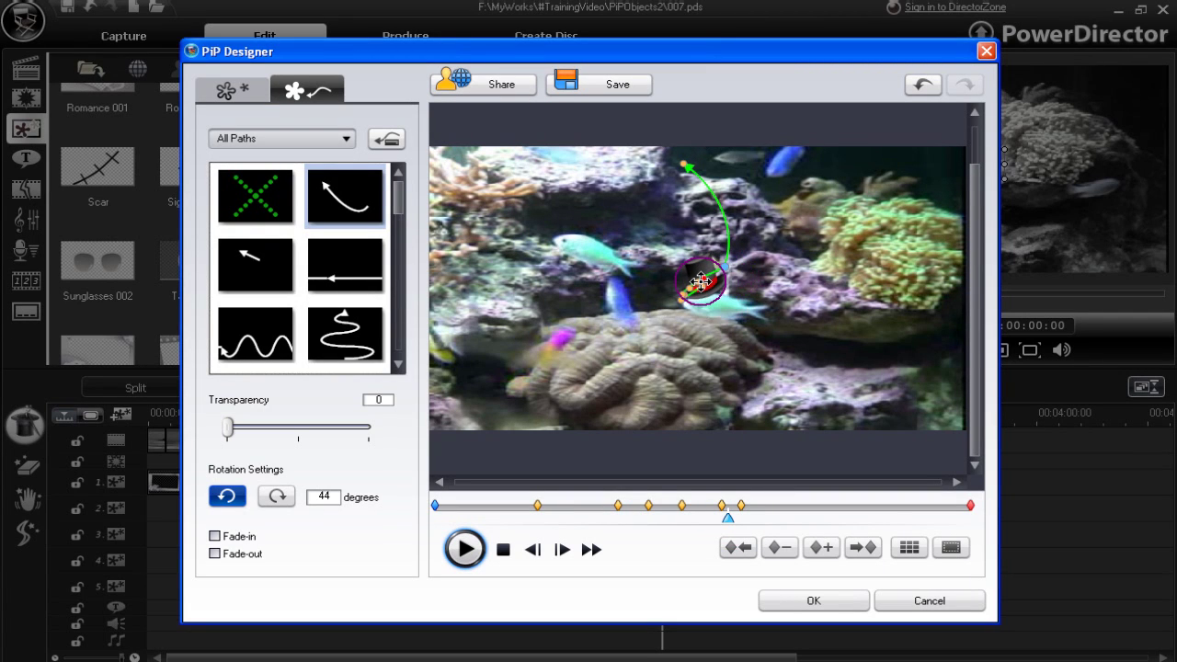
pyautogui.moveTo(728, 525); pyautogui.dragTo(758, 520)
# Step: Add keyframes that tilt the hat and raise it up to the top of the frame
pyautogui.click(821, 547)
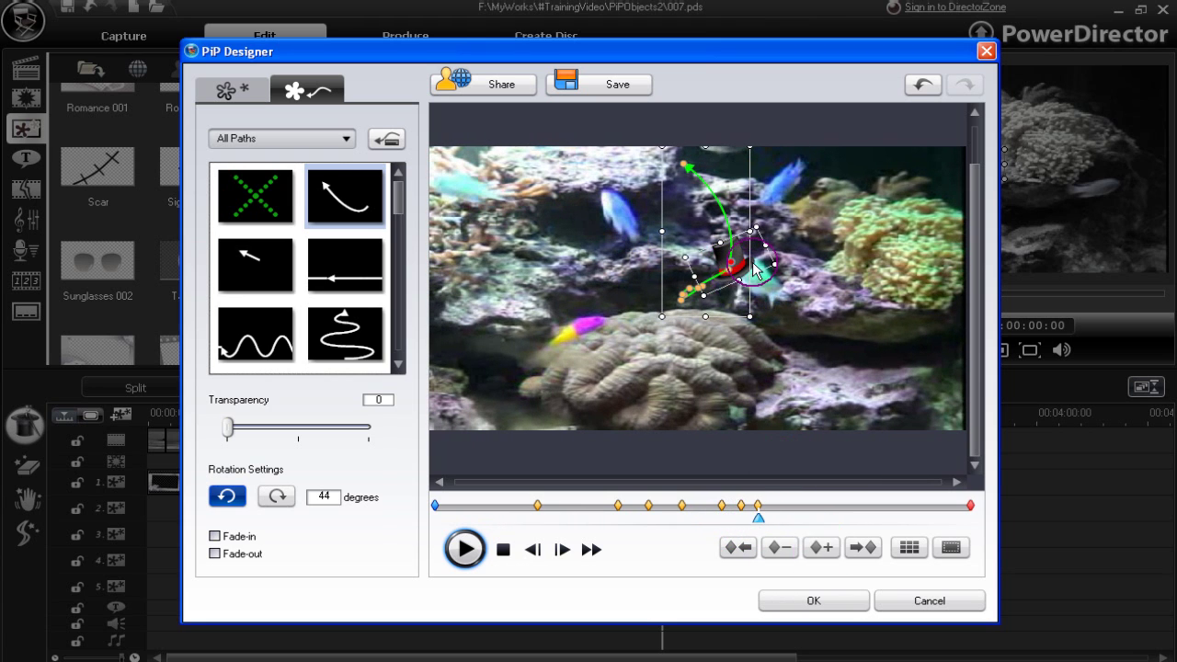
pyautogui.moveTo(732, 265); pyautogui.dragTo(747, 248)
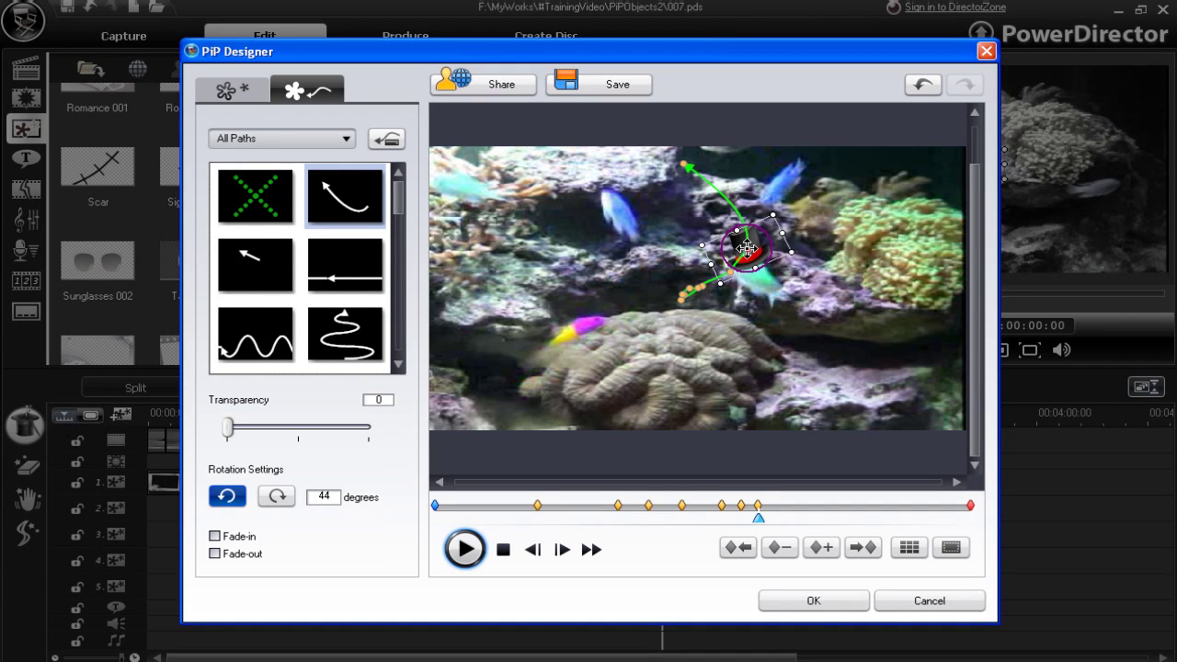
pyautogui.moveTo(757, 518); pyautogui.dragTo(797, 500)
pyautogui.click(821, 547)
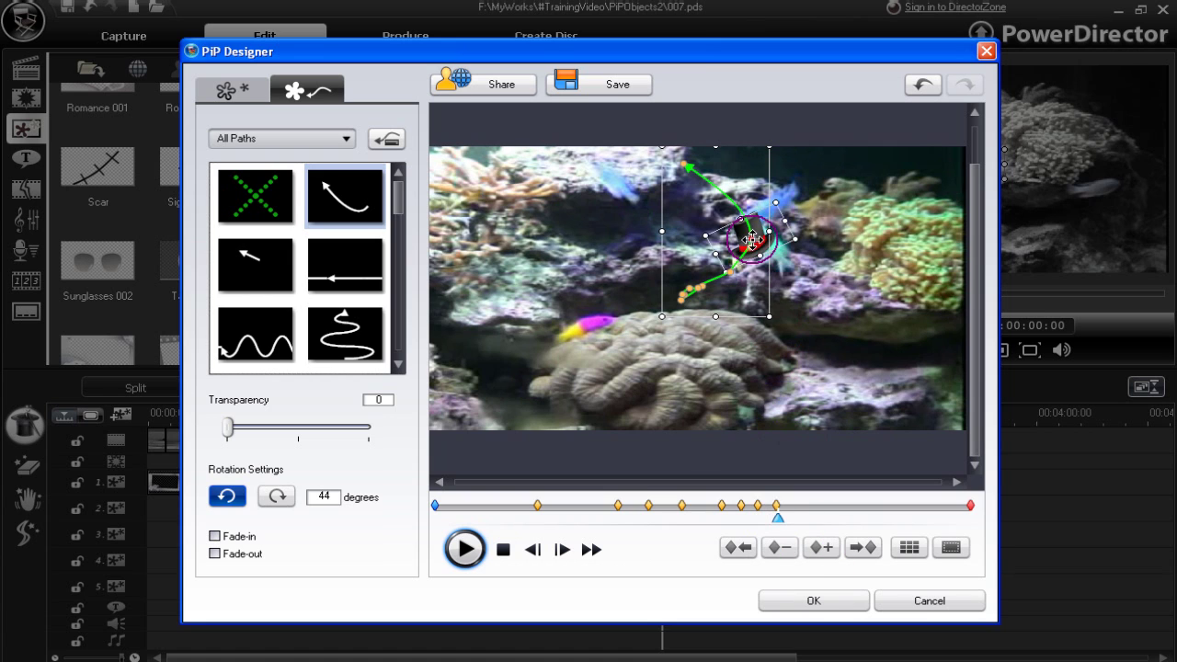
pyautogui.moveTo(752, 238); pyautogui.dragTo(750, 208)
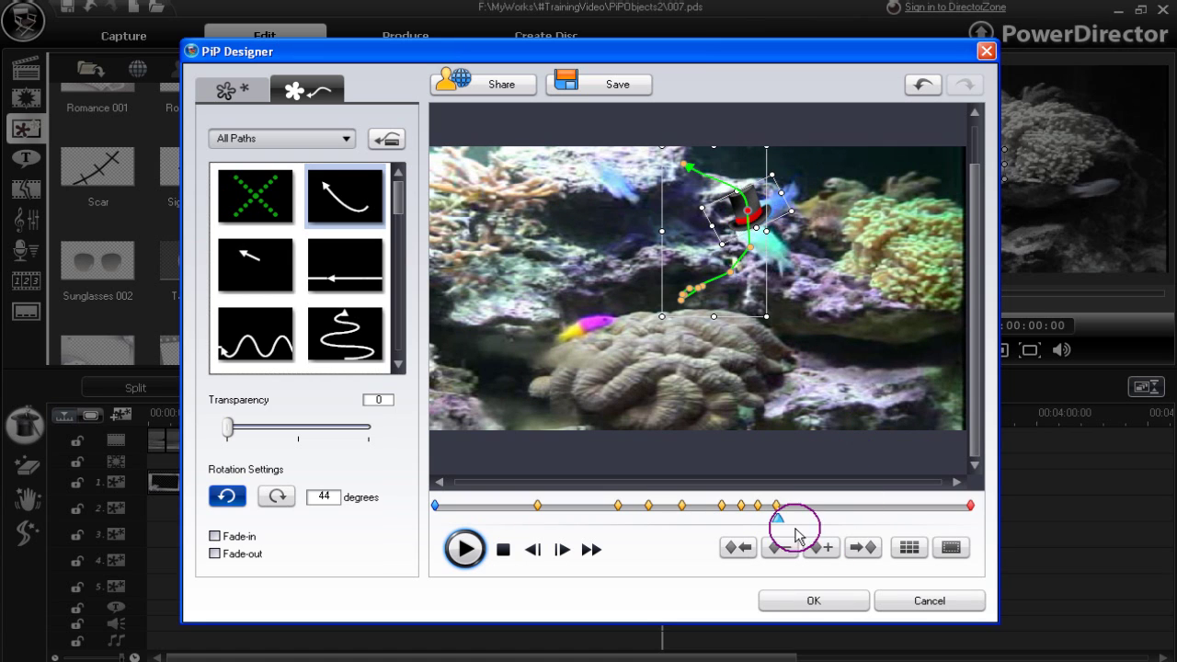
pyautogui.moveTo(777, 520); pyautogui.dragTo(815, 521)
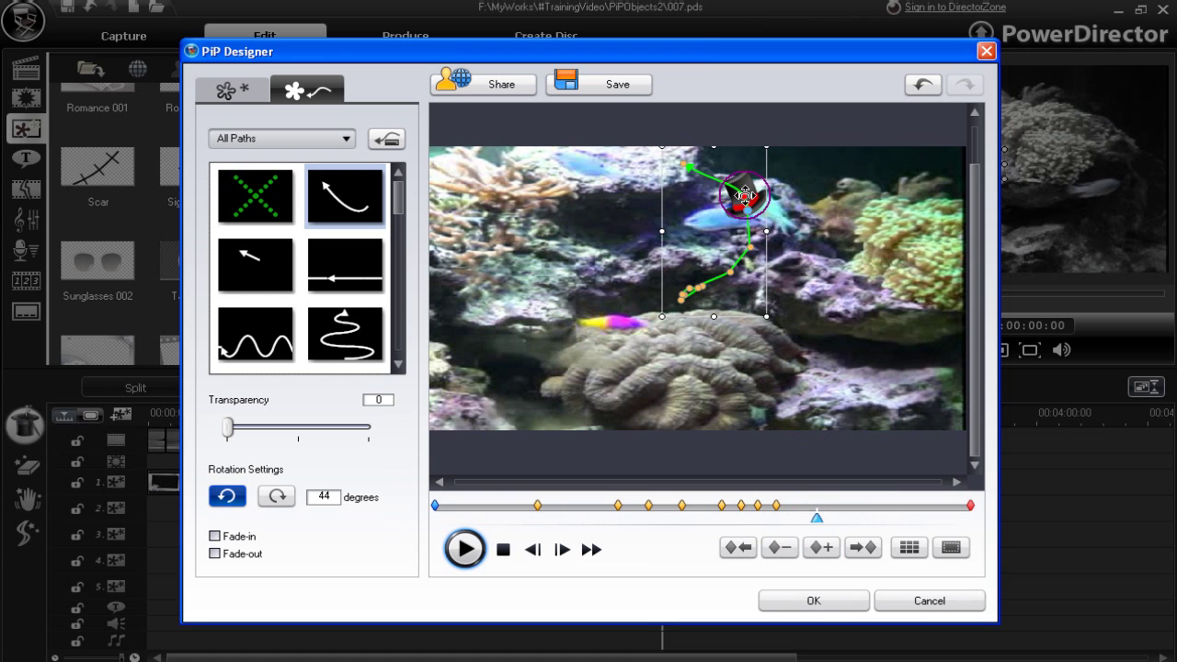
pyautogui.moveTo(745, 195); pyautogui.dragTo(717, 147)
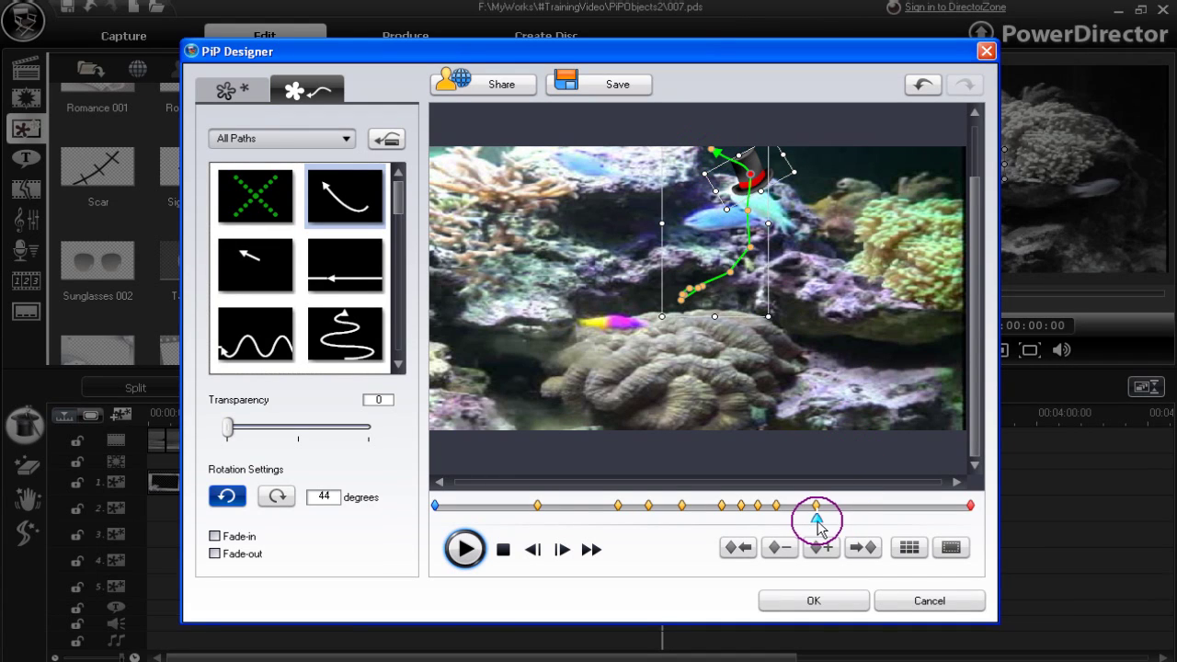
pyautogui.moveTo(818, 518); pyautogui.dragTo(836, 516)
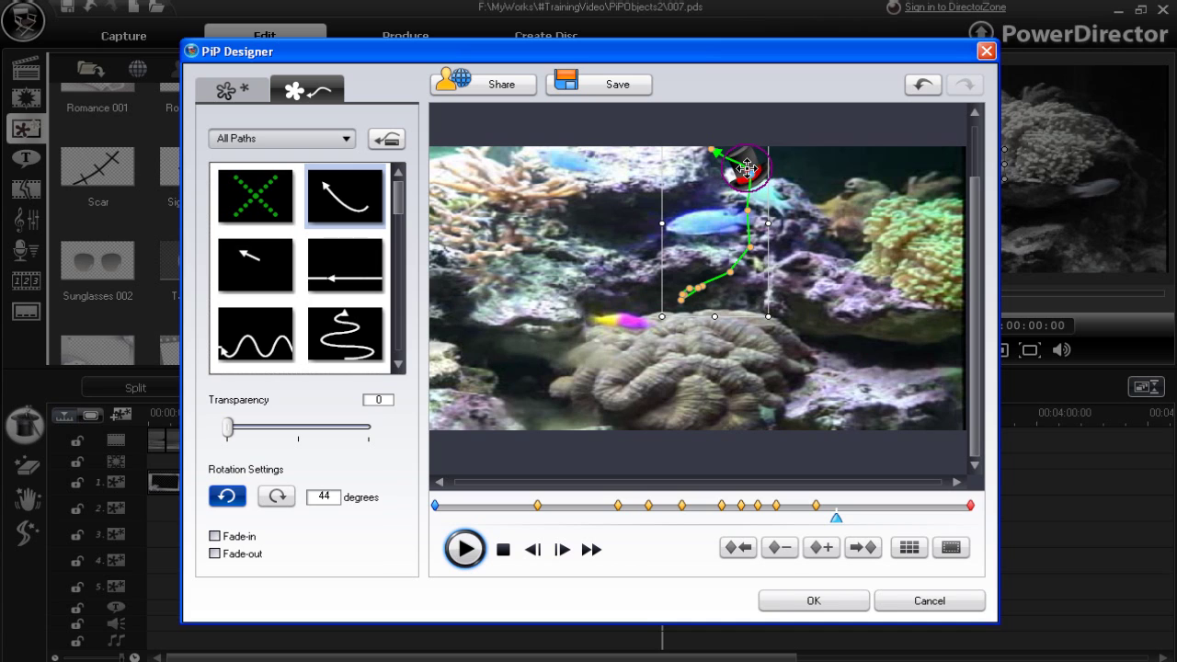